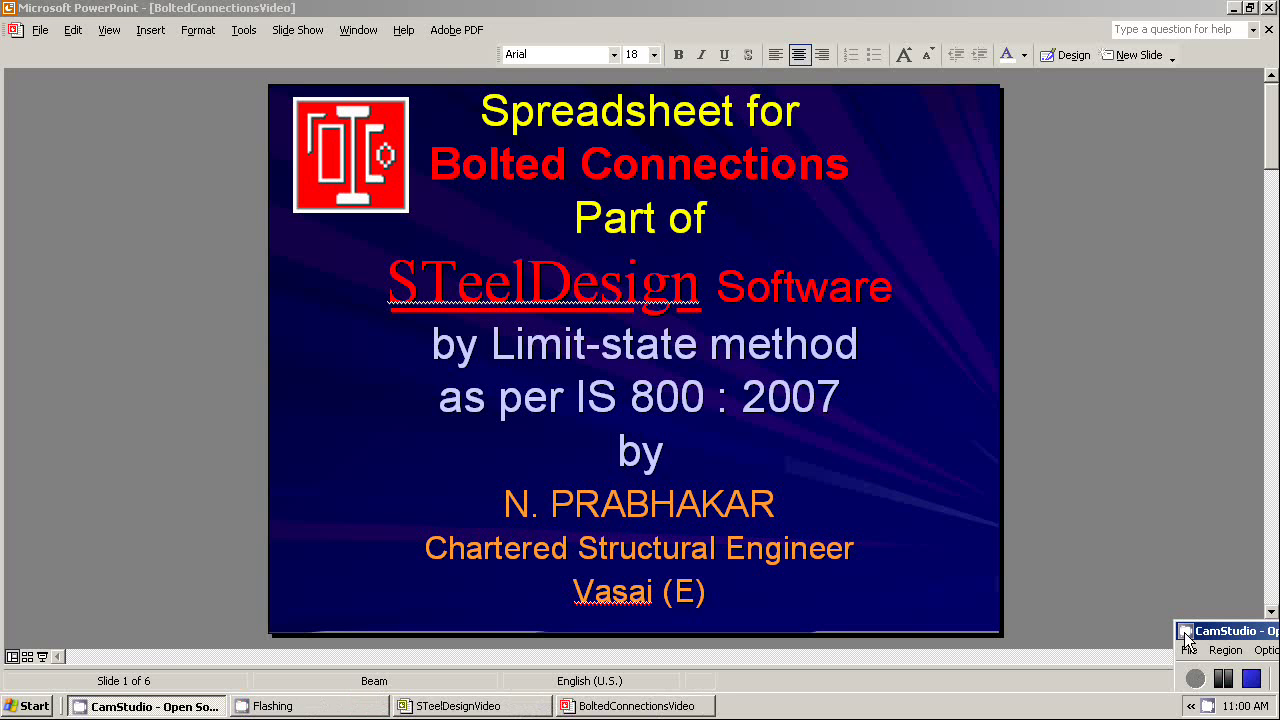
# Step: Advance the PowerPoint deck through Introduction and General Features to slide 4's spreadsheet demo announcement
pyautogui.click(1167, 542)
pyautogui.press('pagedown')
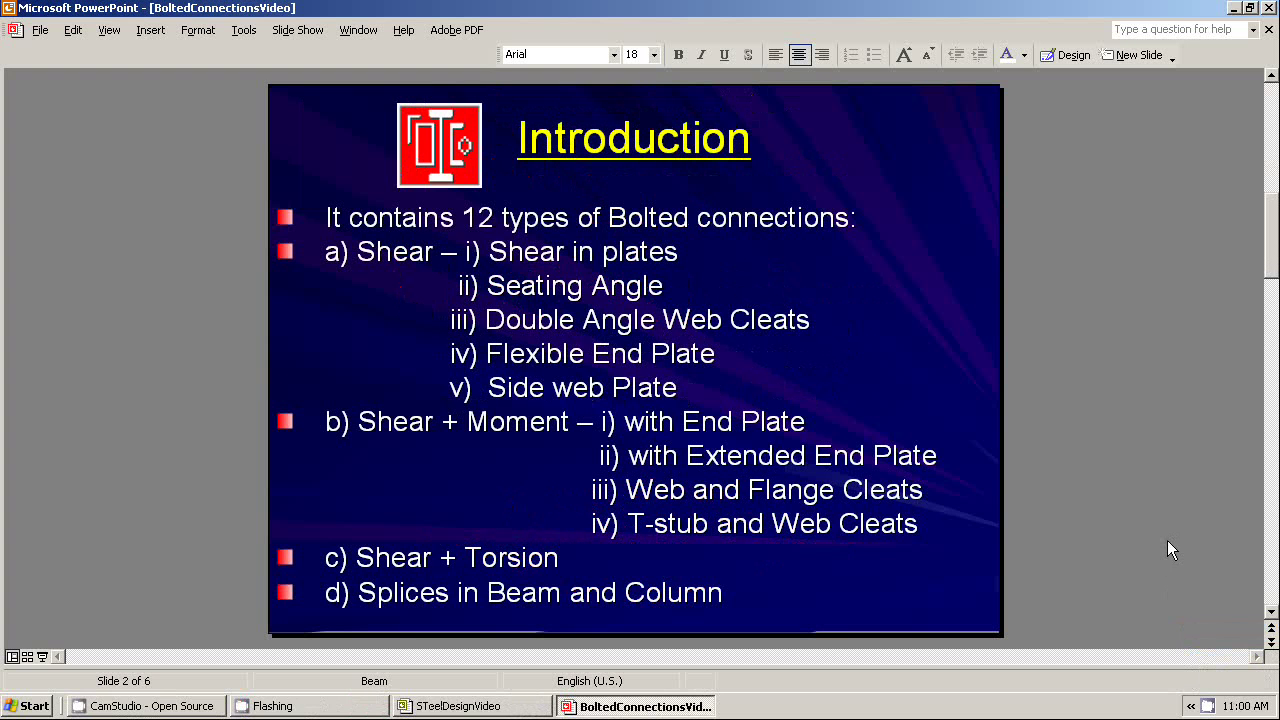
pyautogui.scroll(-1, 1170, 550)
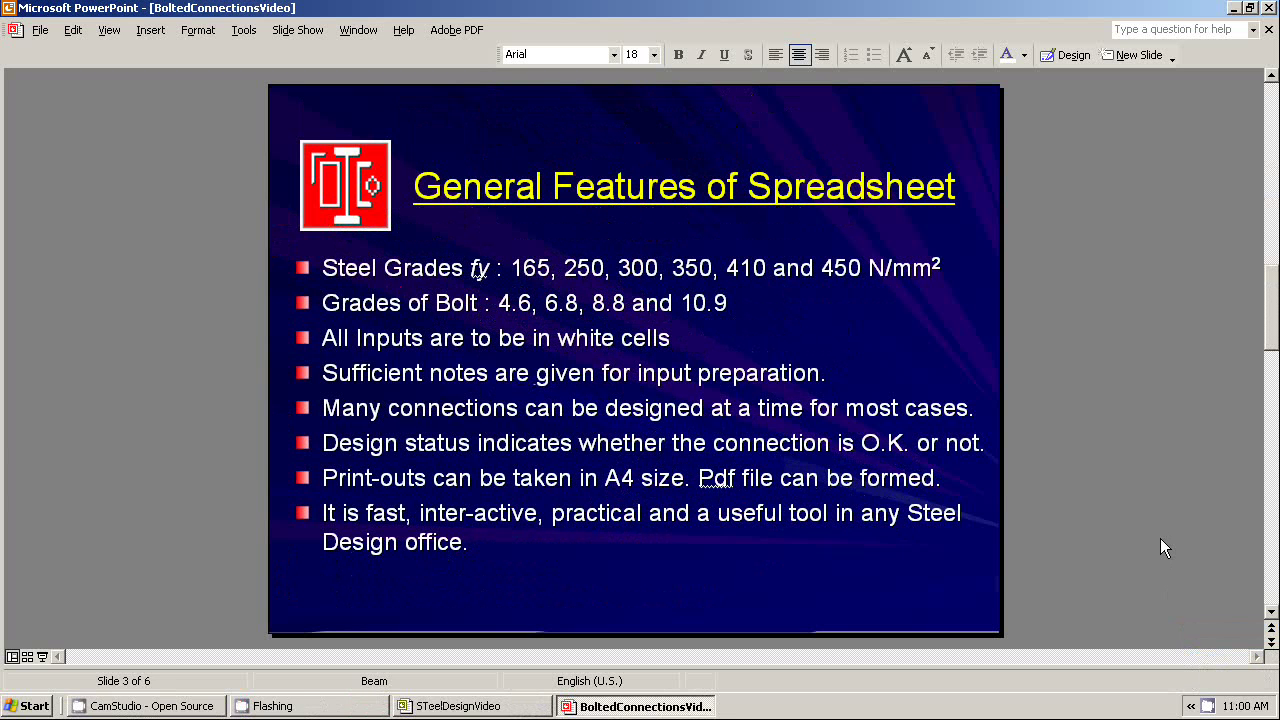
pyautogui.press('pagedown')
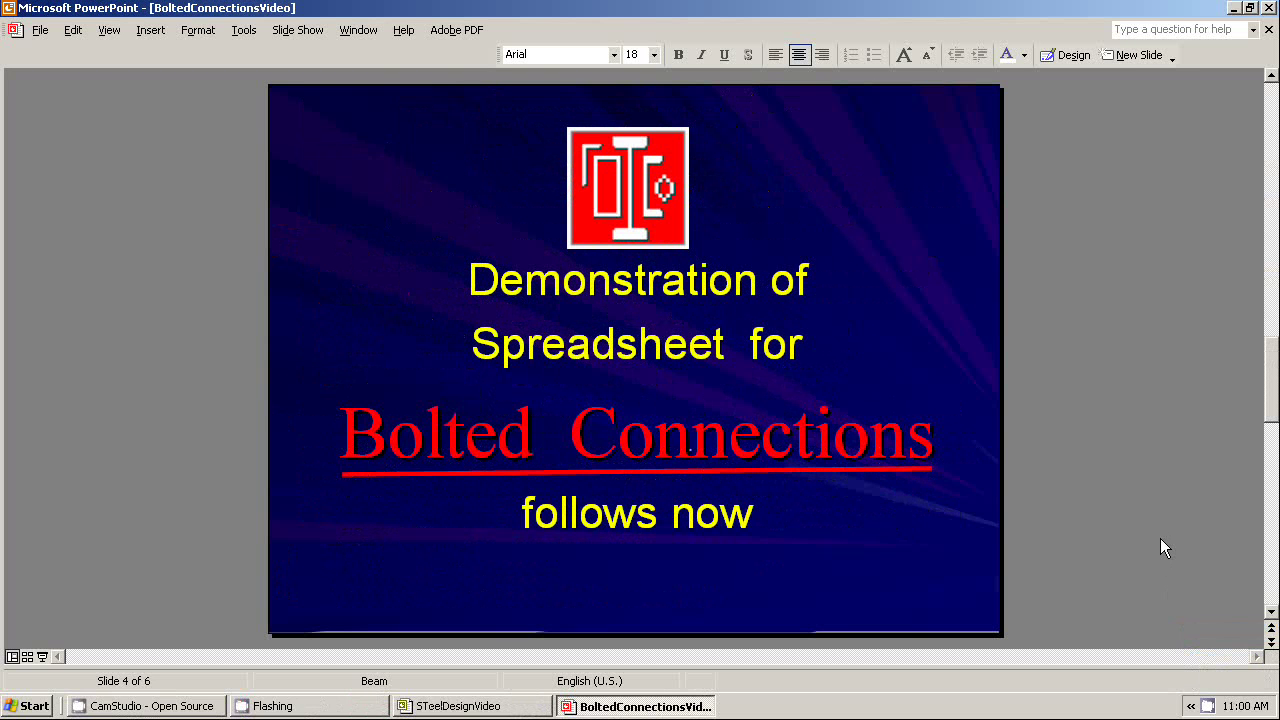
# Step: Log in to STeelDesign with the serial number to reach its spreadsheet contents page
pyautogui.click(1208, 706)
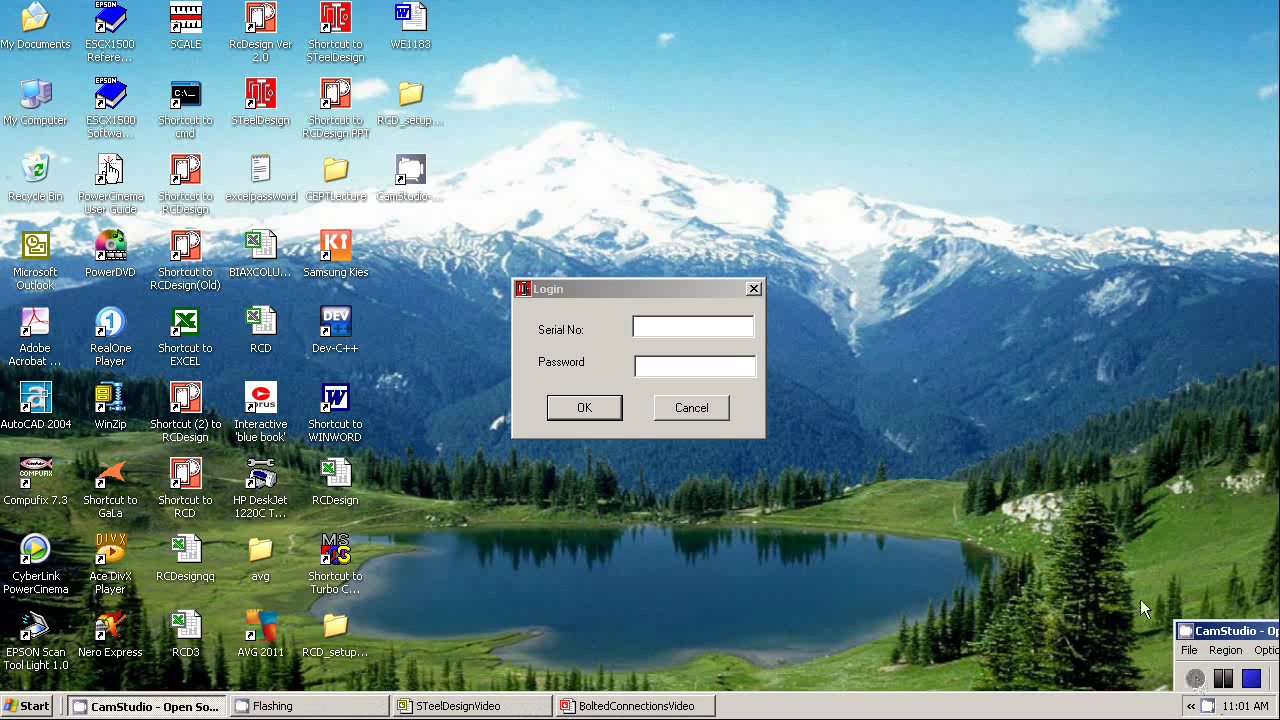
pyautogui.click(638, 329)
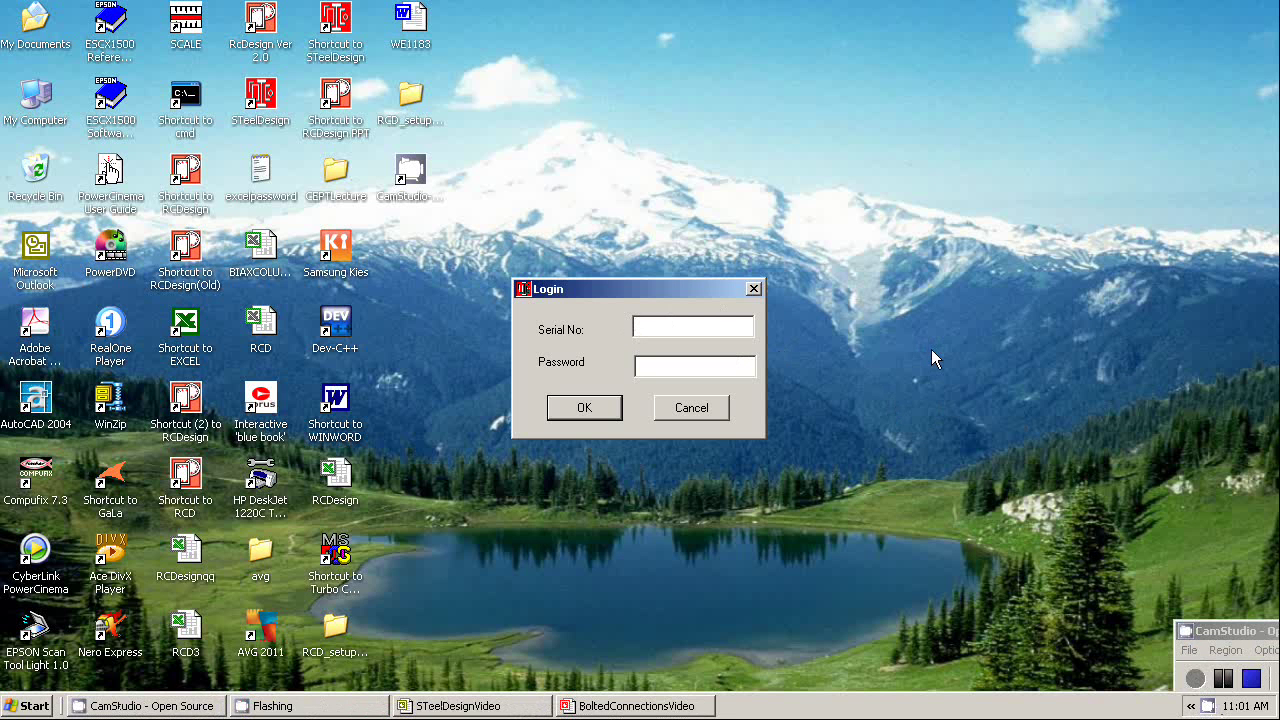
pyautogui.write('*')
pyautogui.write('**')
pyautogui.click(588, 410)
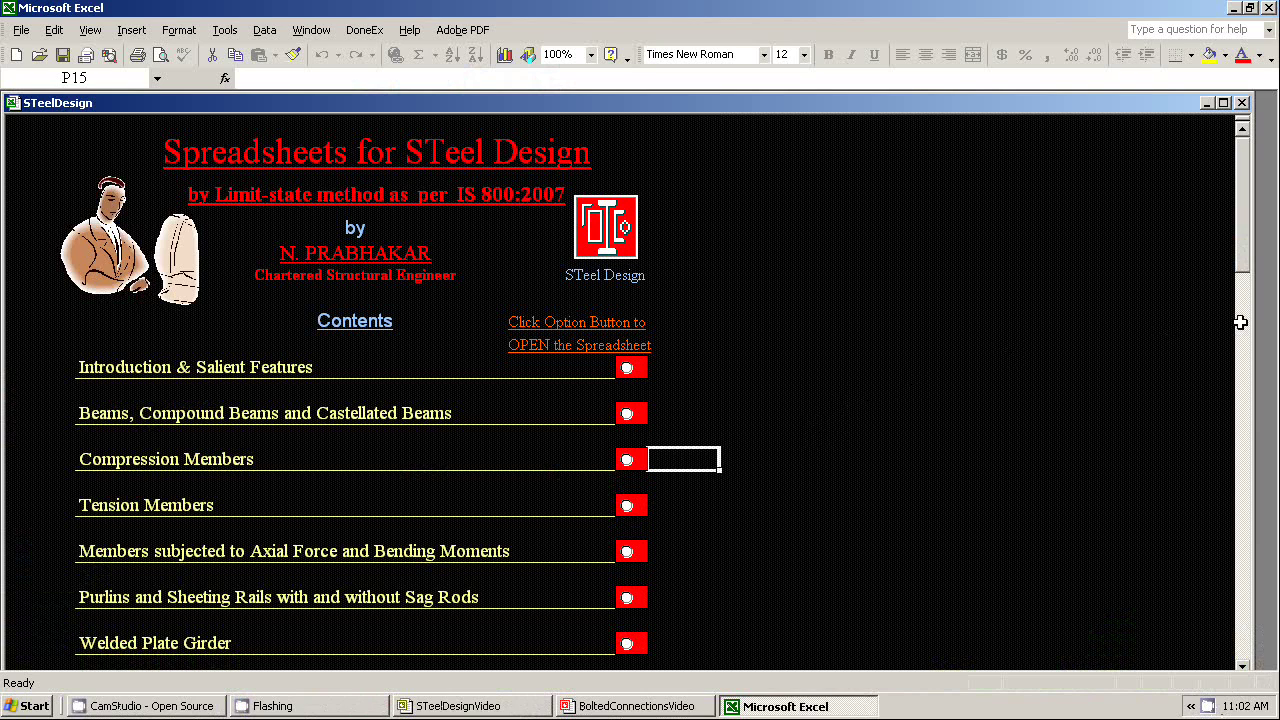
# Step: Scroll the contents list and open the Bolted Connections worksheet (E250 steel, bolt grade 4.6)
pyautogui.moveTo(1245, 268)
pyautogui.mouseDown()
pyautogui.moveTo(1207, 368)
pyautogui.moveTo(1211, 270)
pyautogui.moveTo(1160, 280)
pyautogui.mouseUp()
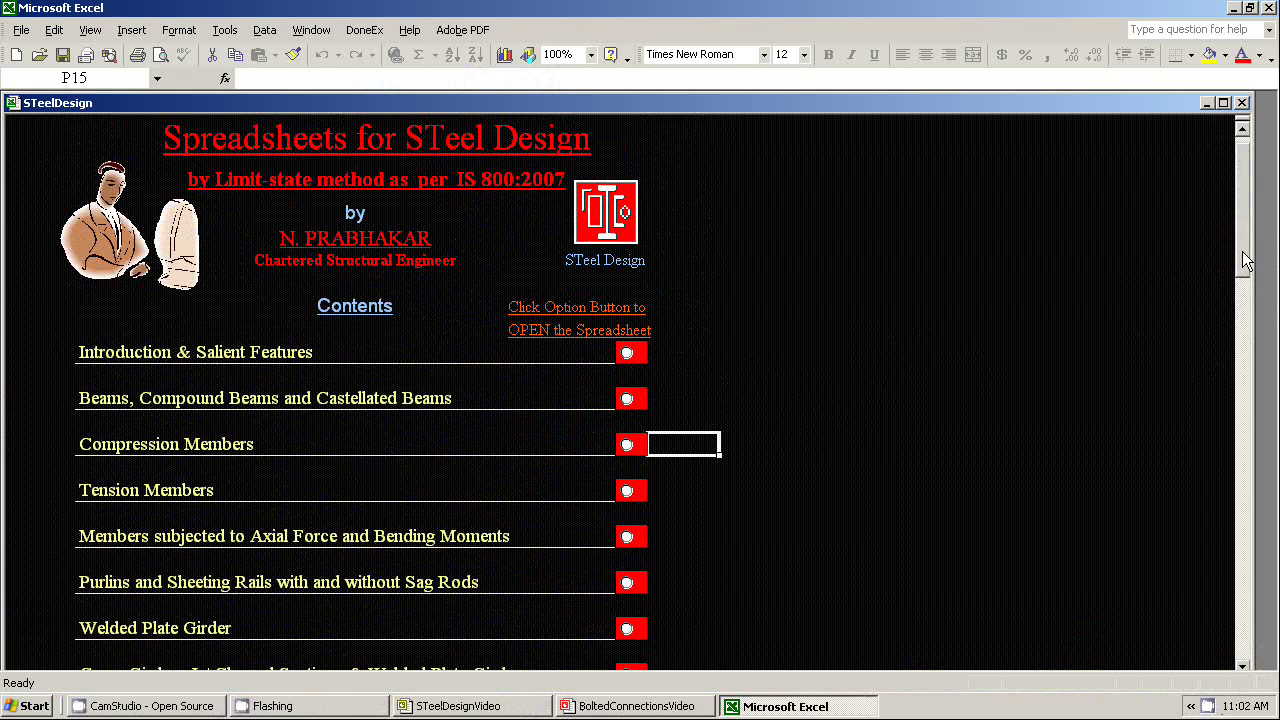
pyautogui.moveTo(1245, 260); pyautogui.dragTo(1211, 345)
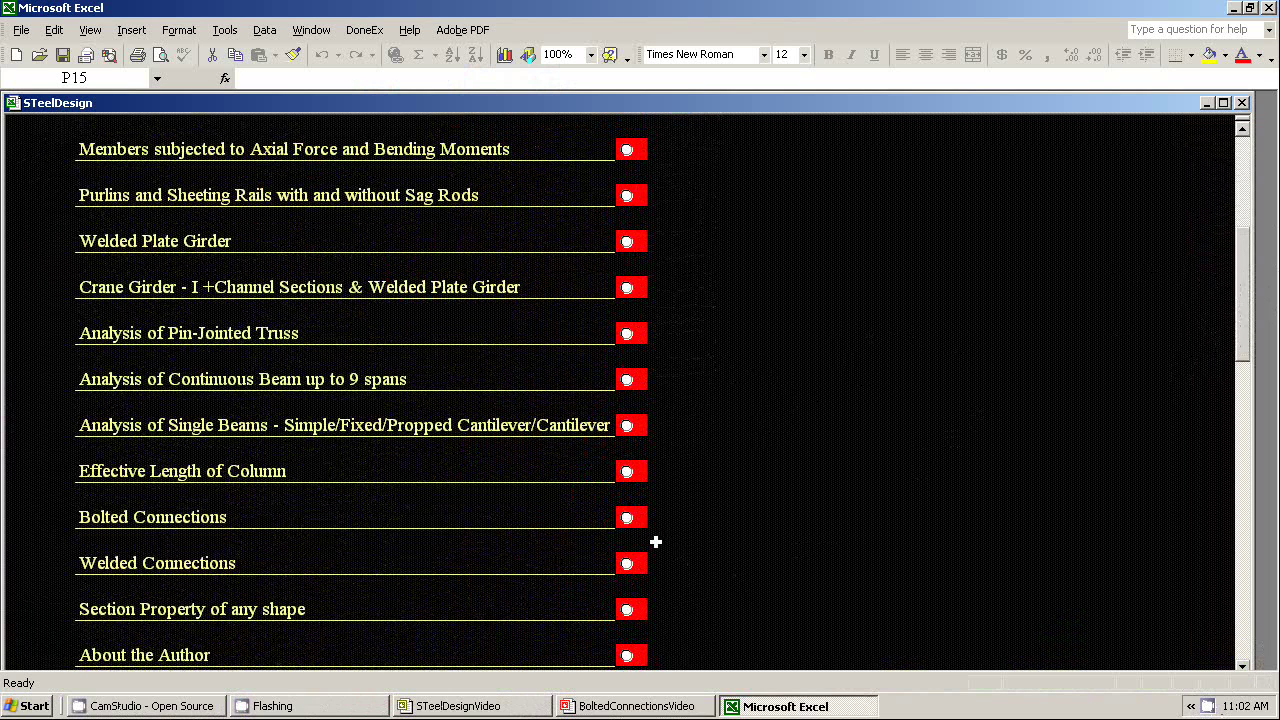
pyautogui.click(630, 522)
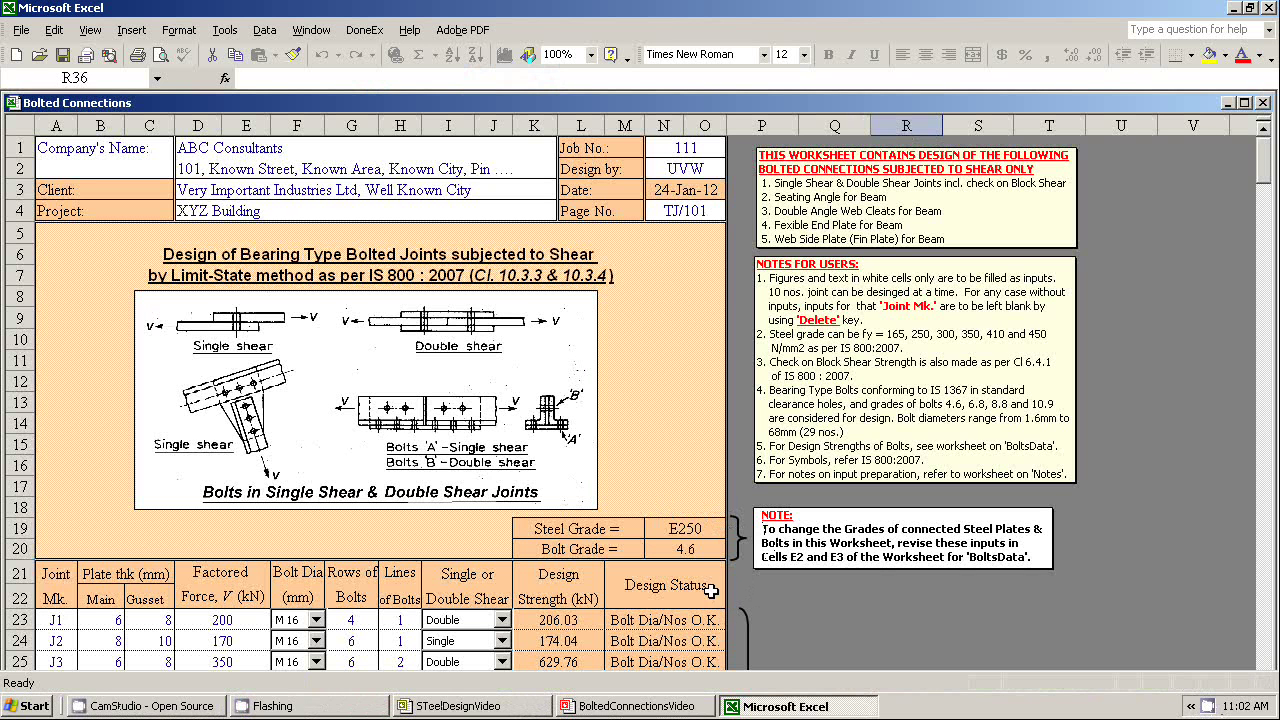
pyautogui.click(692, 535)
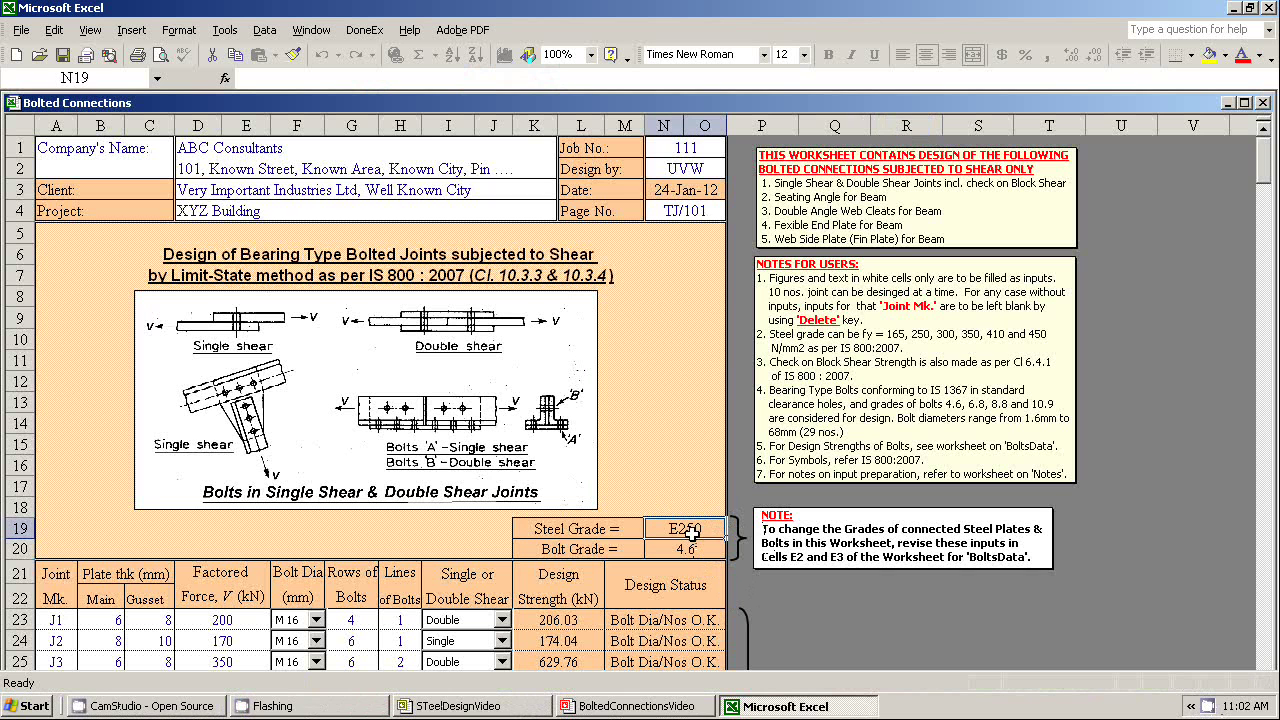
pyautogui.click(692, 553)
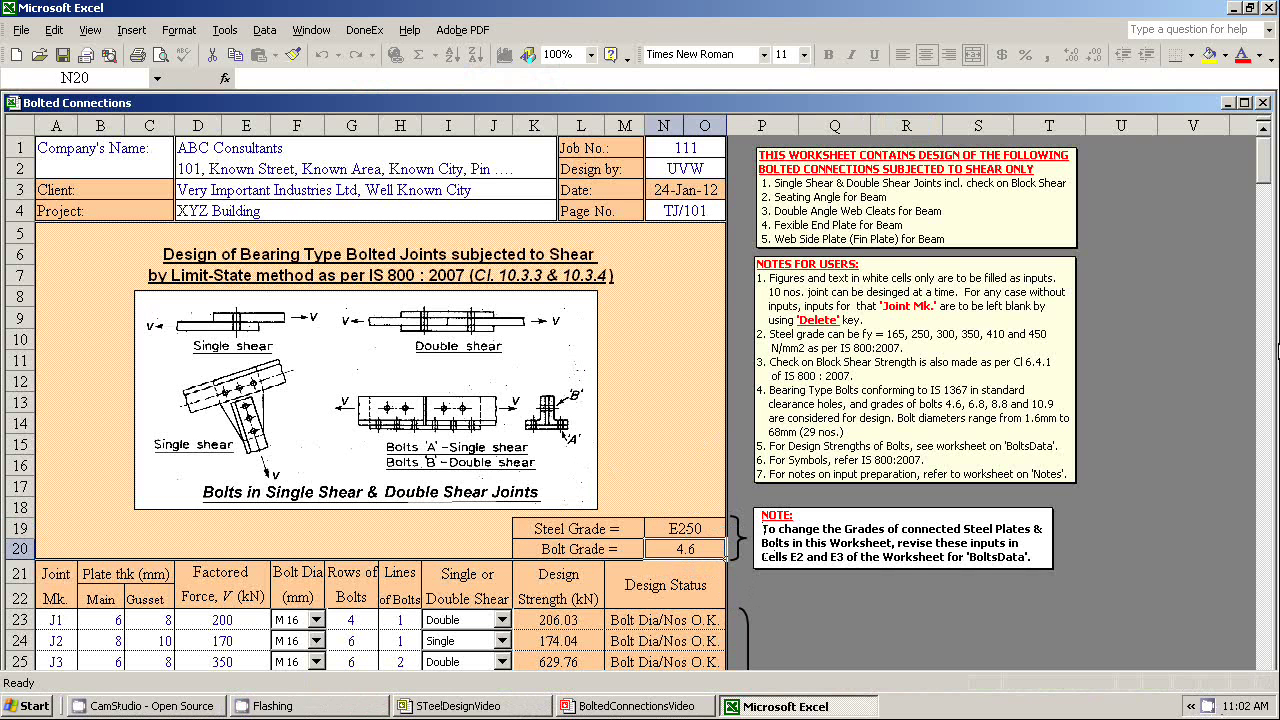
pyautogui.moveTo(1267, 186); pyautogui.dragTo(1266, 212)
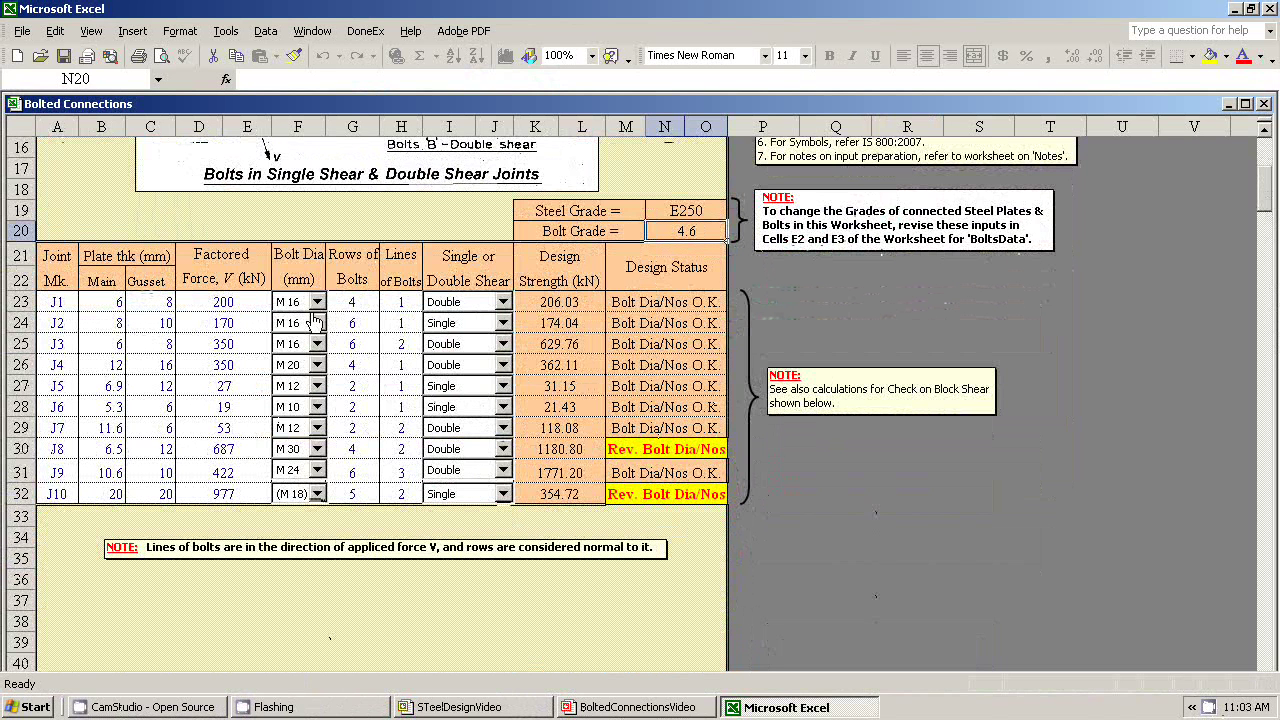
pyautogui.click(317, 302)
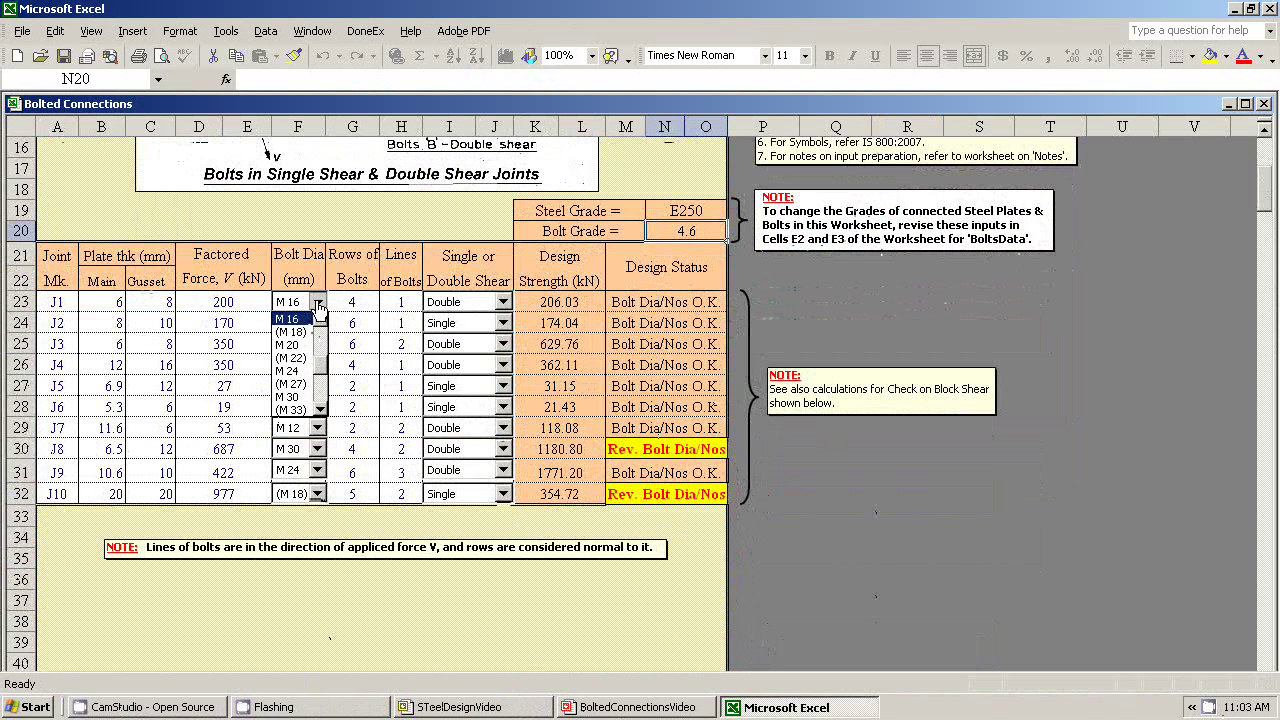
pyautogui.click(317, 303)
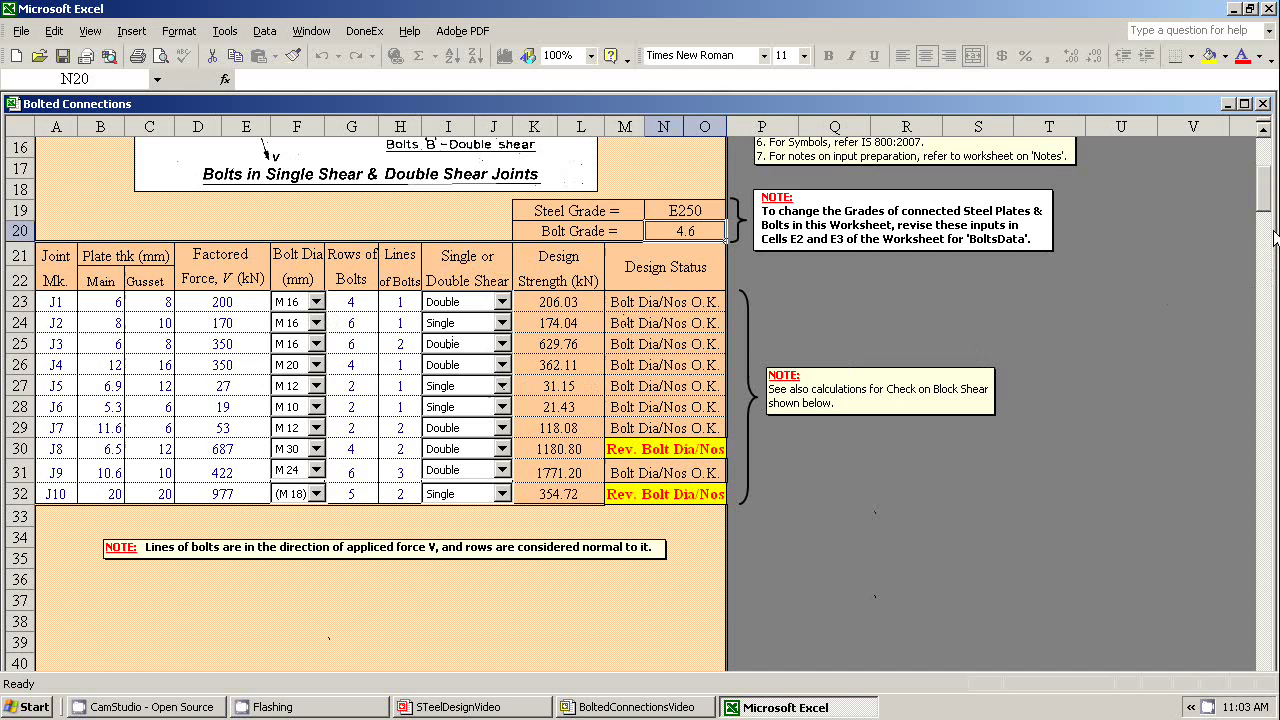
pyautogui.moveTo(1263, 210); pyautogui.dragTo(1264, 194)
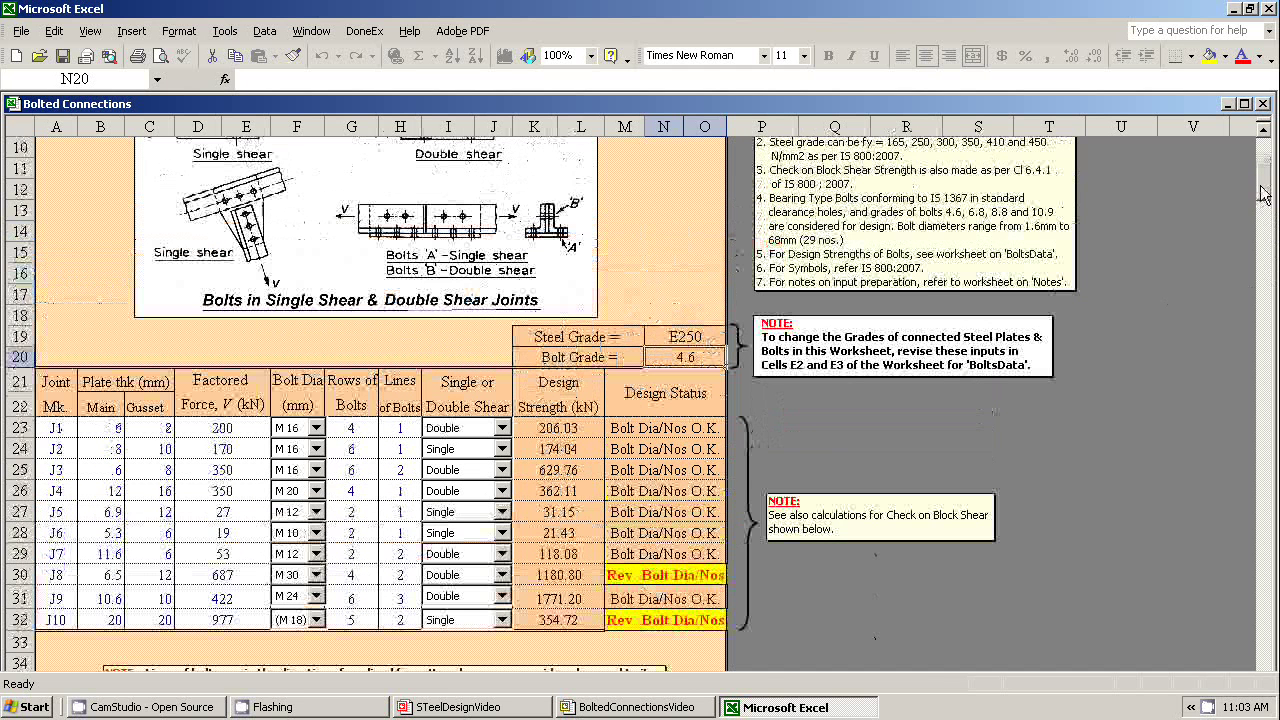
pyautogui.moveTo(1265, 195); pyautogui.dragTo(1264, 184)
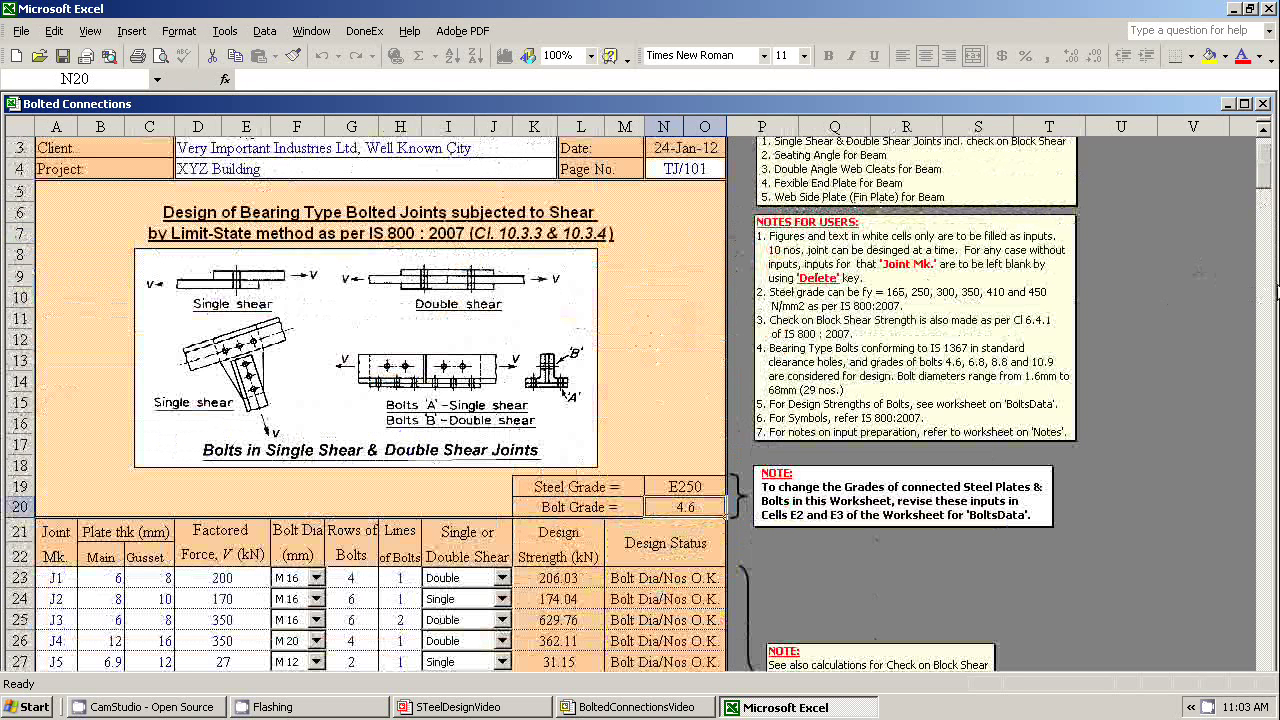
# Step: Scroll down to the block shear check for joints J1–J10 and the Seating Angle design
pyautogui.press('pagedown')
pyautogui.press('pagedown')
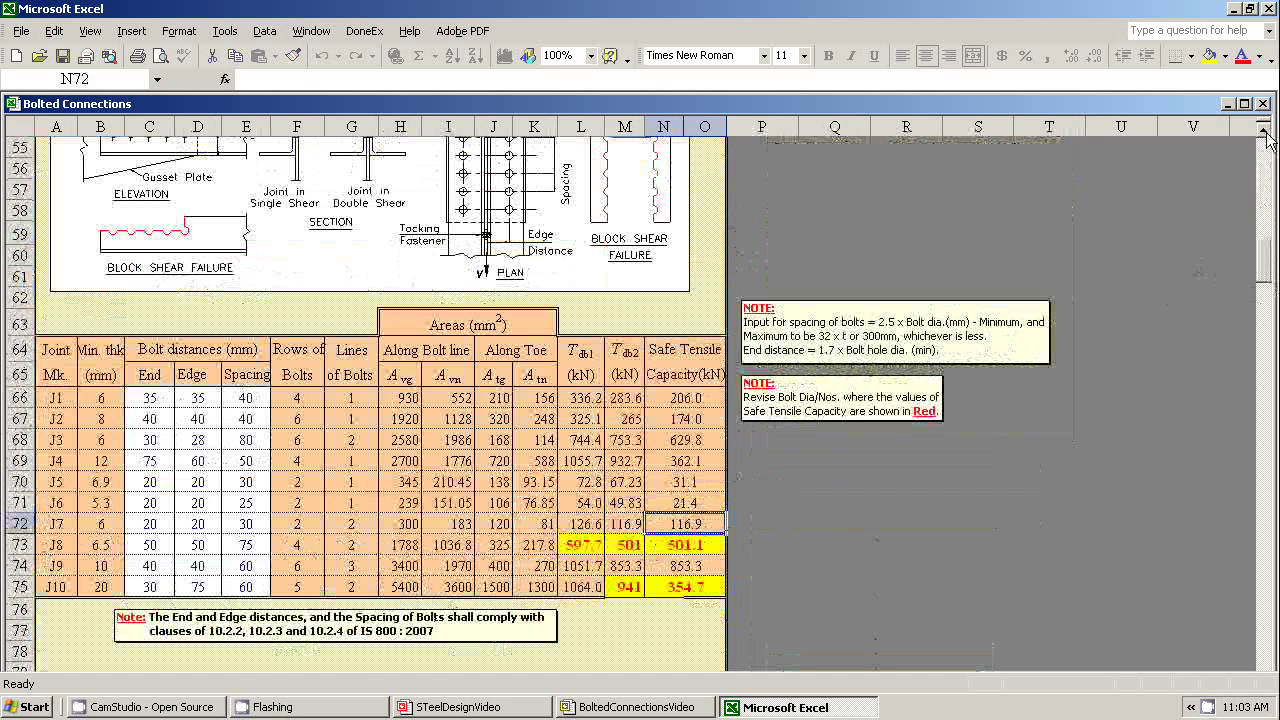
pyautogui.click(1263, 131)
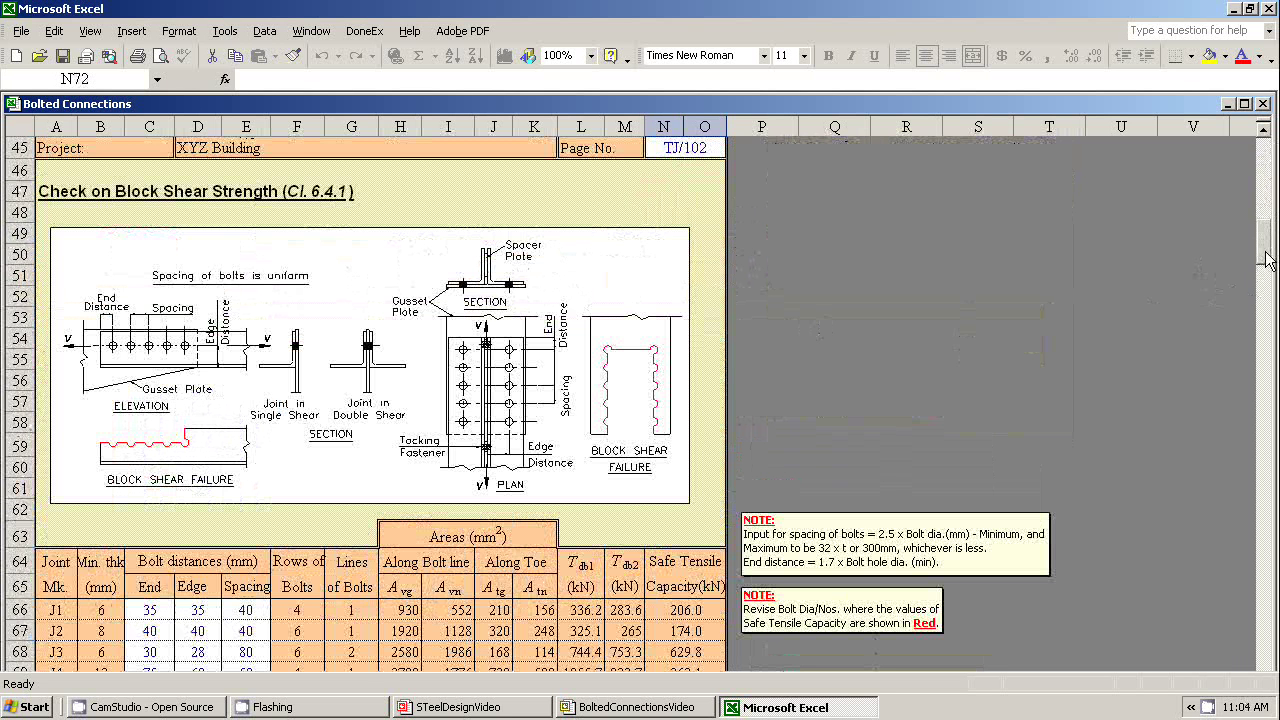
pyautogui.moveTo(1266, 260); pyautogui.dragTo(1266, 308)
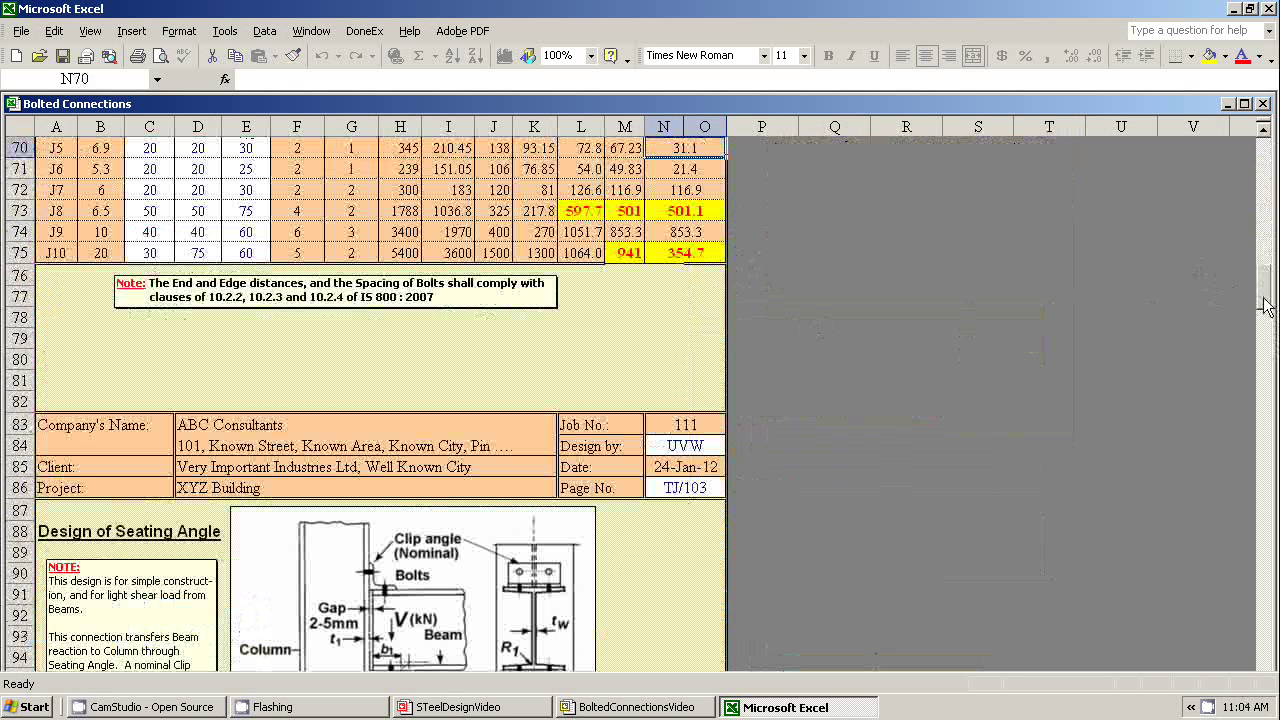
# Step: Scroll past the Seating Angle and Web Cleats designs to the Flexible End Plate section (TJ/105)
pyautogui.moveTo(1266, 307); pyautogui.dragTo(1266, 333)
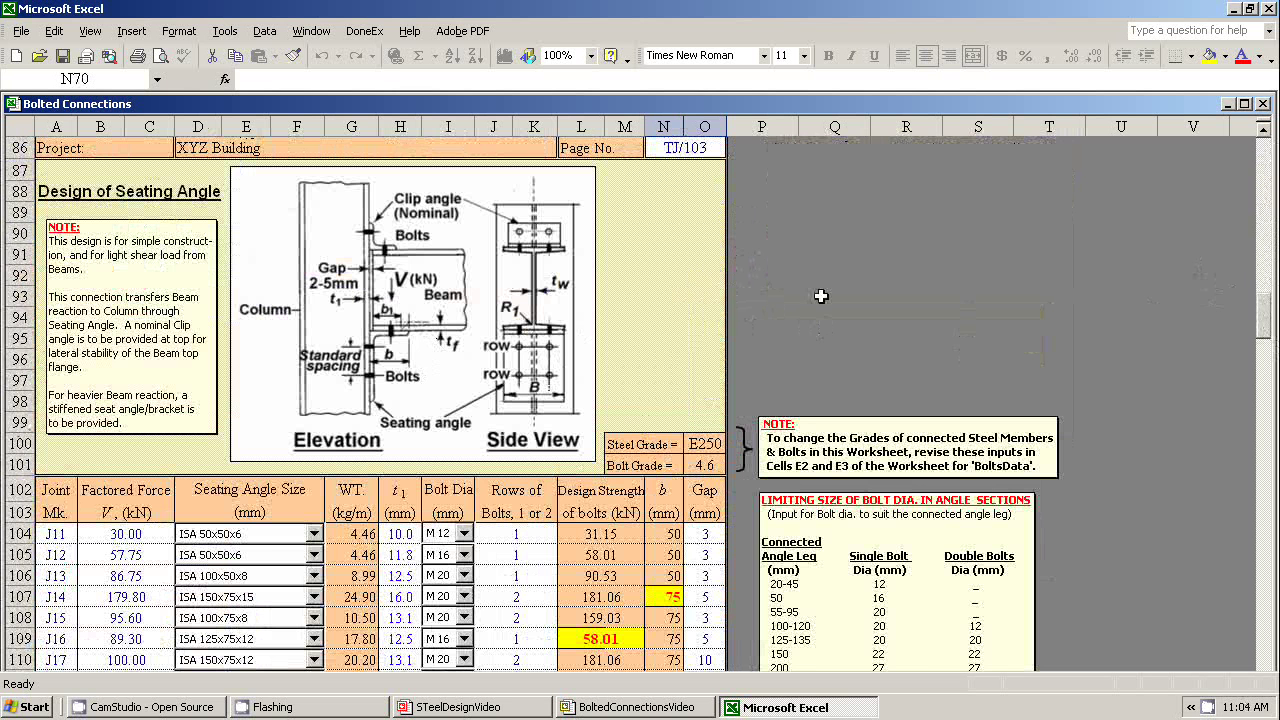
pyautogui.moveTo(1265, 335); pyautogui.dragTo(1268, 390)
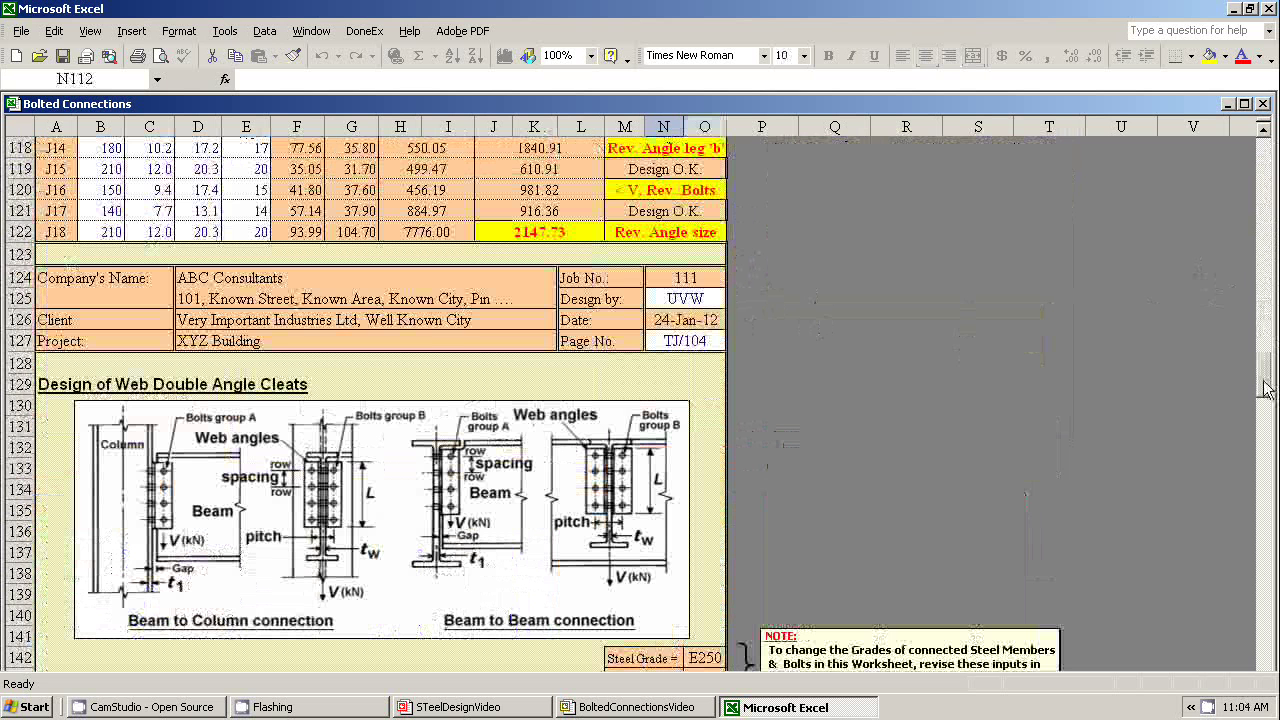
pyautogui.scroll(-2, 846, 310)
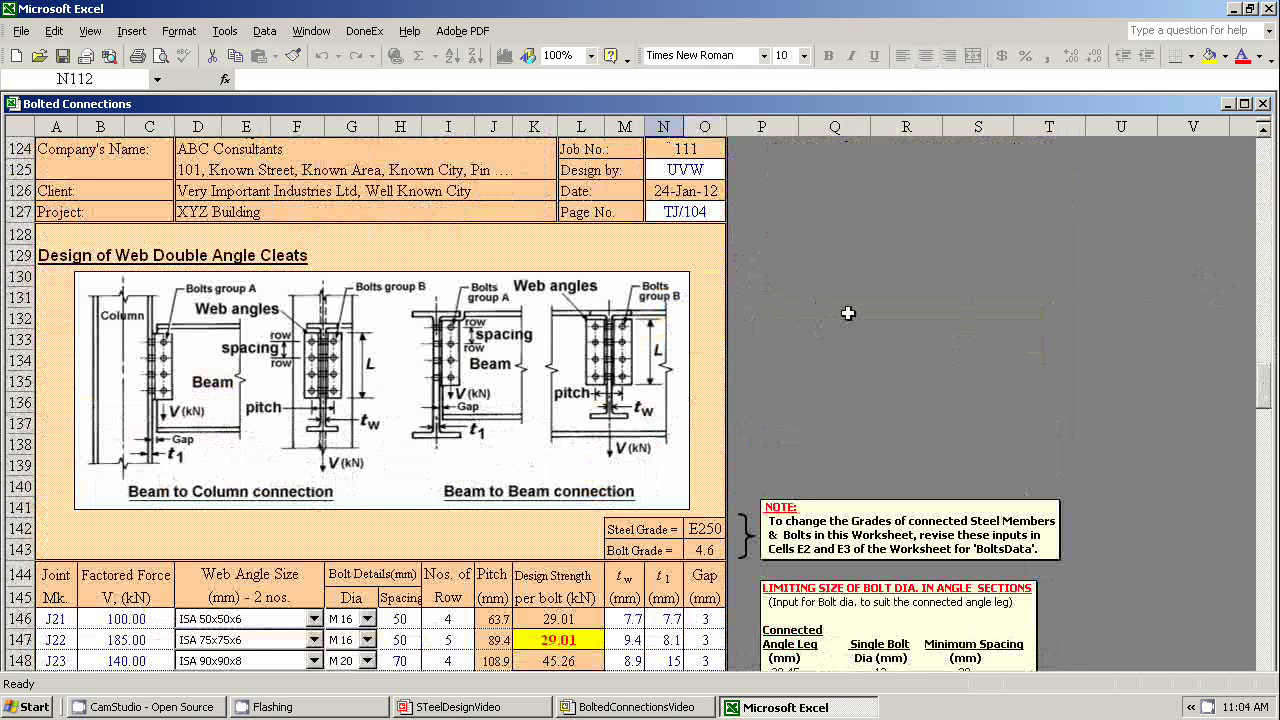
pyautogui.moveTo(1262, 390); pyautogui.dragTo(1258, 470)
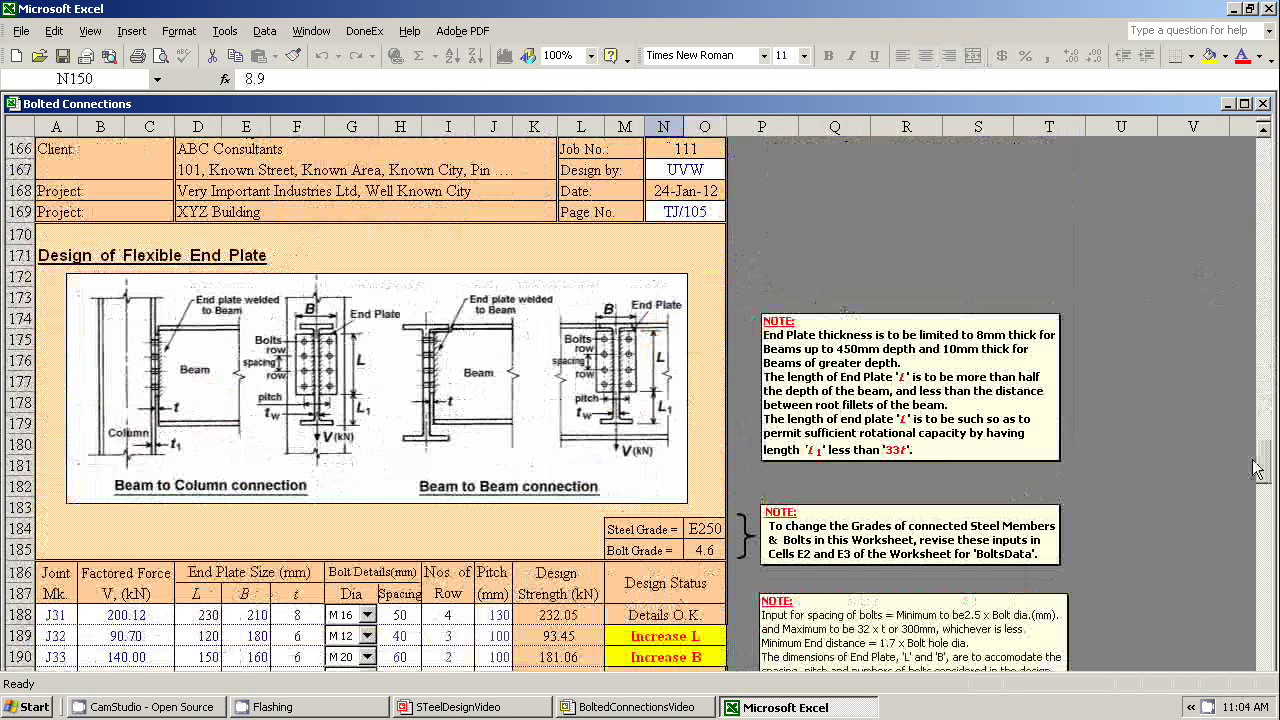
# Step: Scroll to the Fin Plate weld results, with J42 and J44 flagged, and open the View menu
pyautogui.moveTo(1258, 470); pyautogui.dragTo(1258, 476)
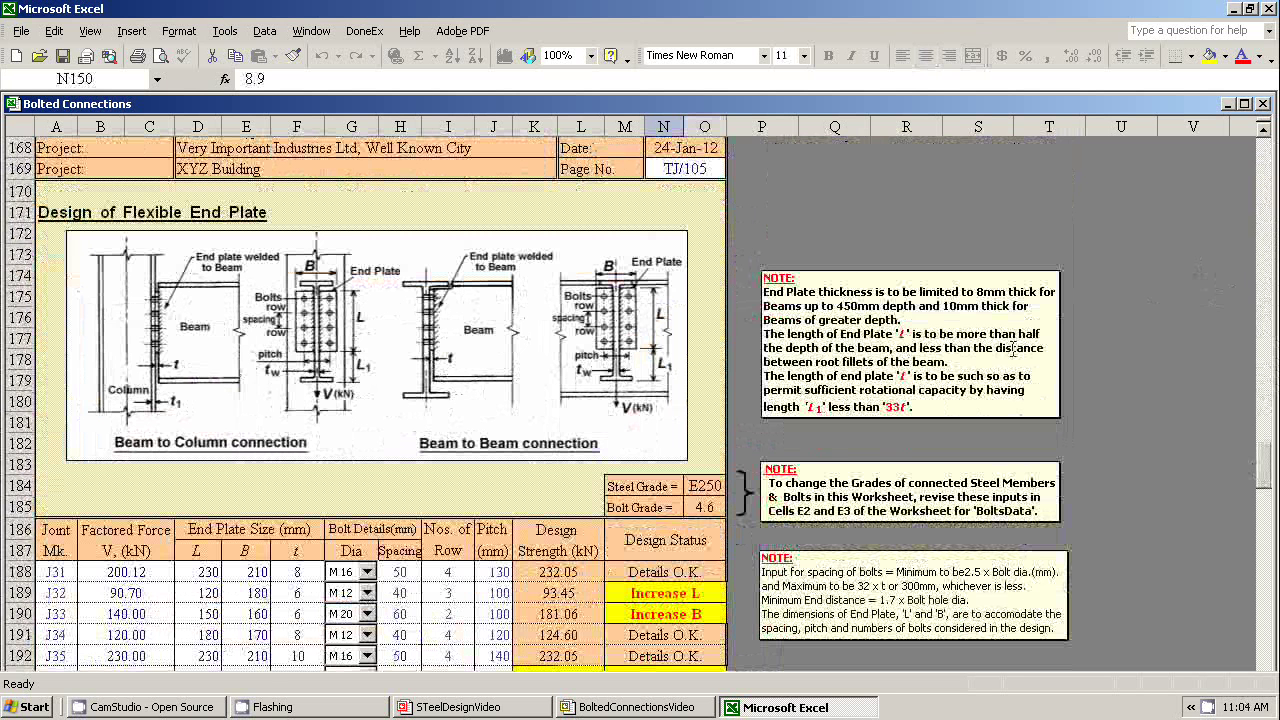
pyautogui.scroll(-13, 1012, 349)
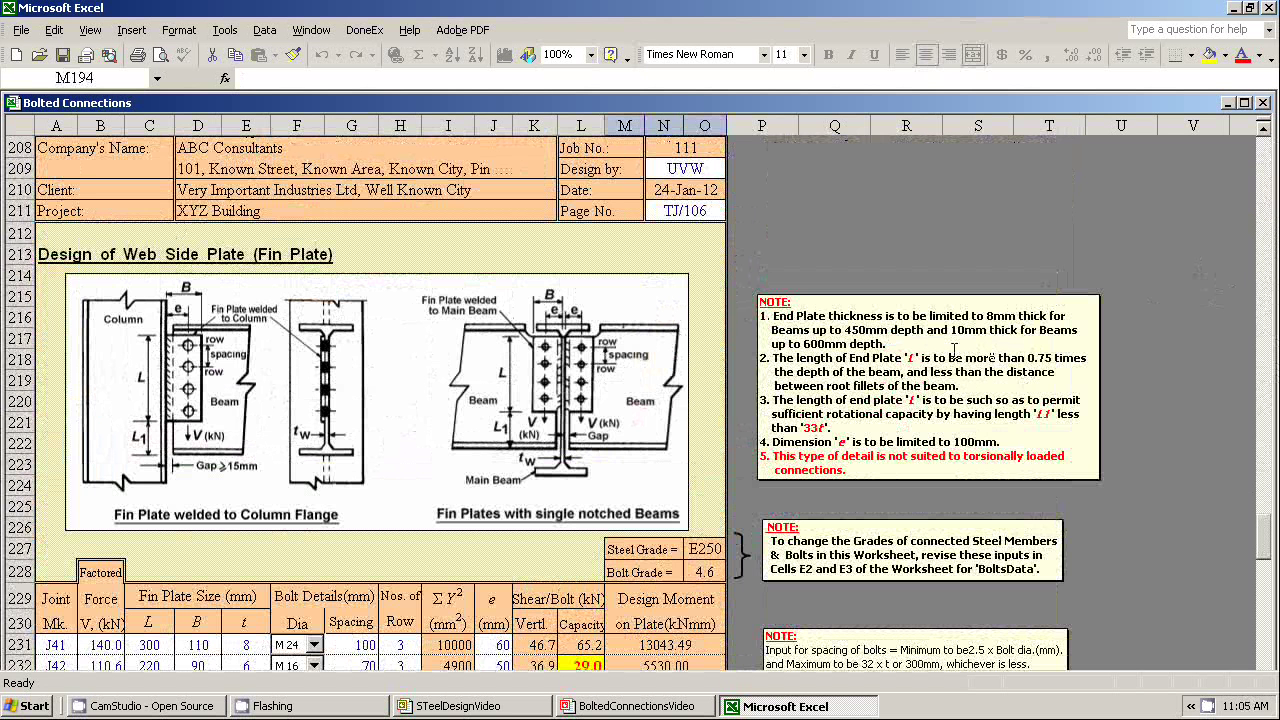
pyautogui.scroll(-9, 954, 349)
pyautogui.click(91, 30)
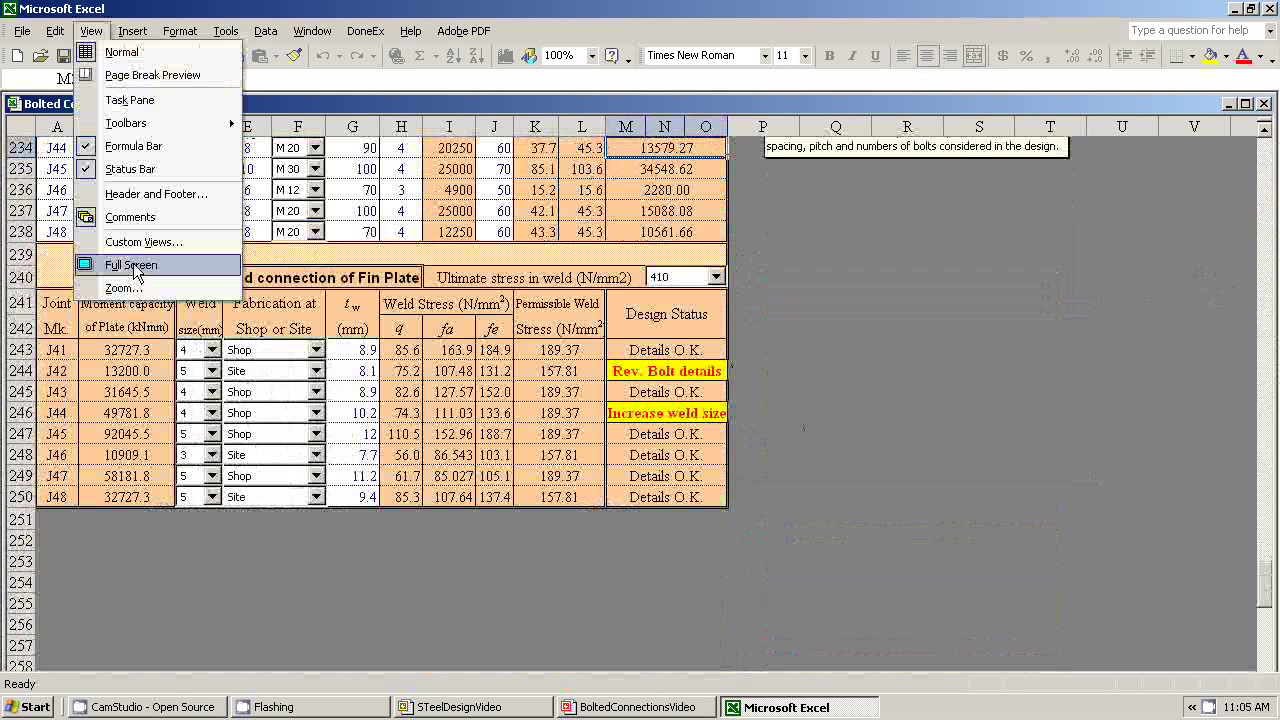
# Step: Show the workbook full screen and page down to the next Shear&Moment design page
pyautogui.click(135, 265)
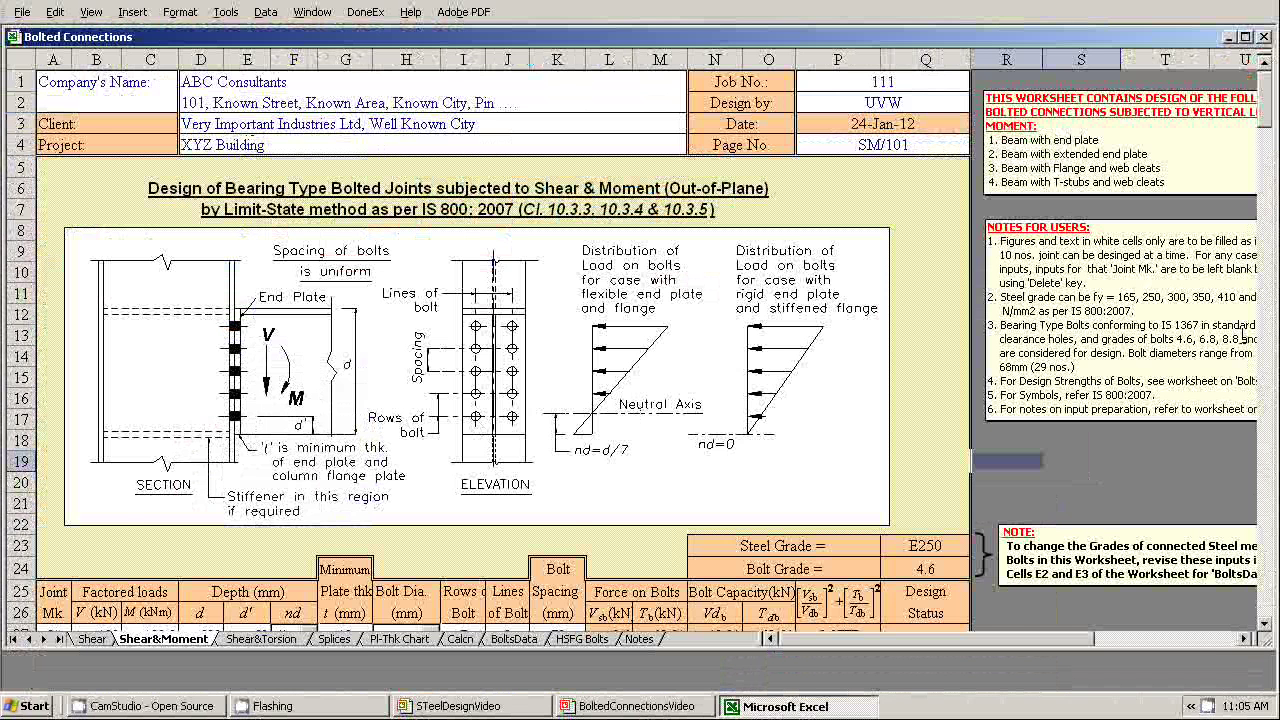
pyautogui.press('pagedown')
pyautogui.press('pagedown')
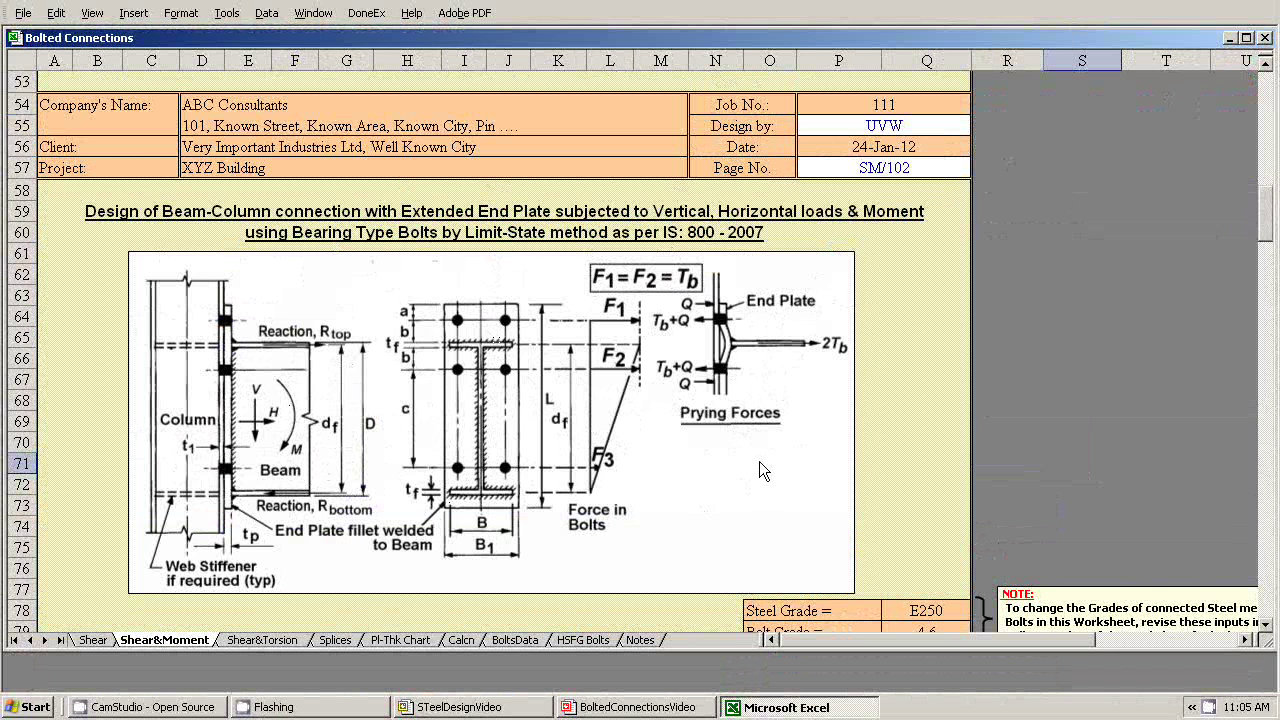
# Step: Scroll past the flange and web cleats design to the T-stub and web cleats design (SM/104)
pyautogui.moveTo(1265, 225); pyautogui.dragTo(1267, 362)
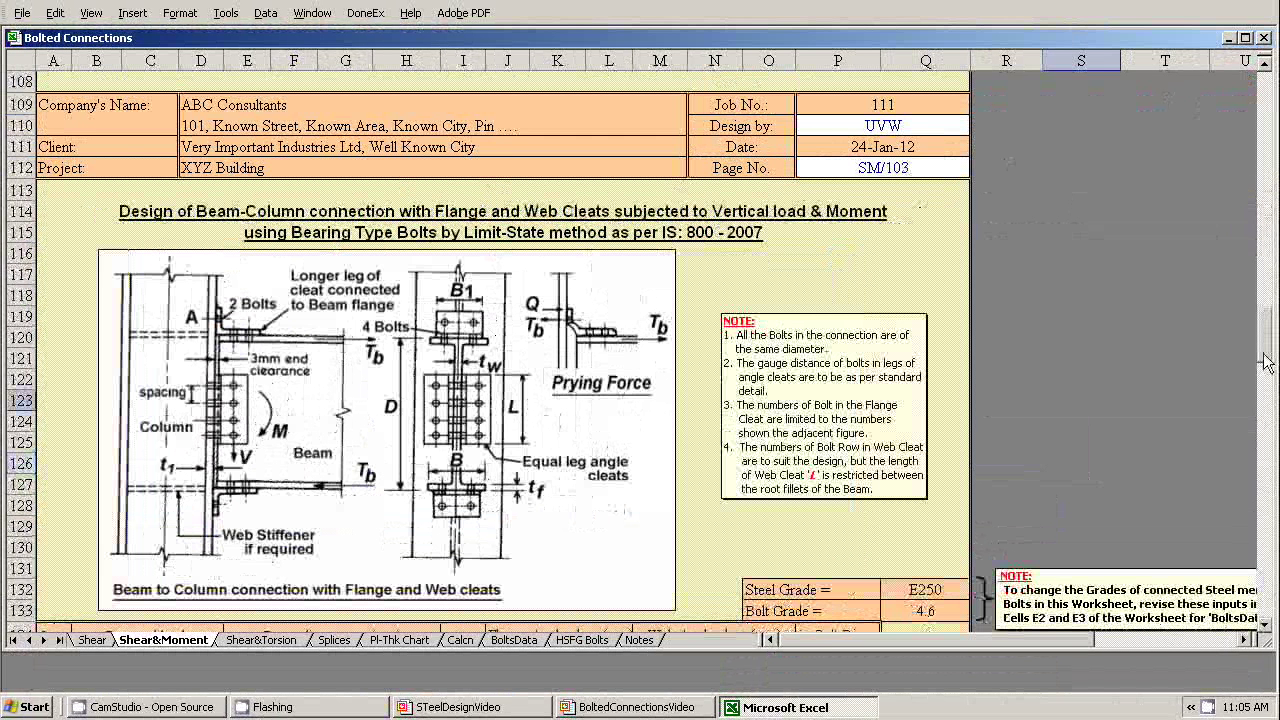
pyautogui.moveTo(1267, 362); pyautogui.dragTo(1267, 367)
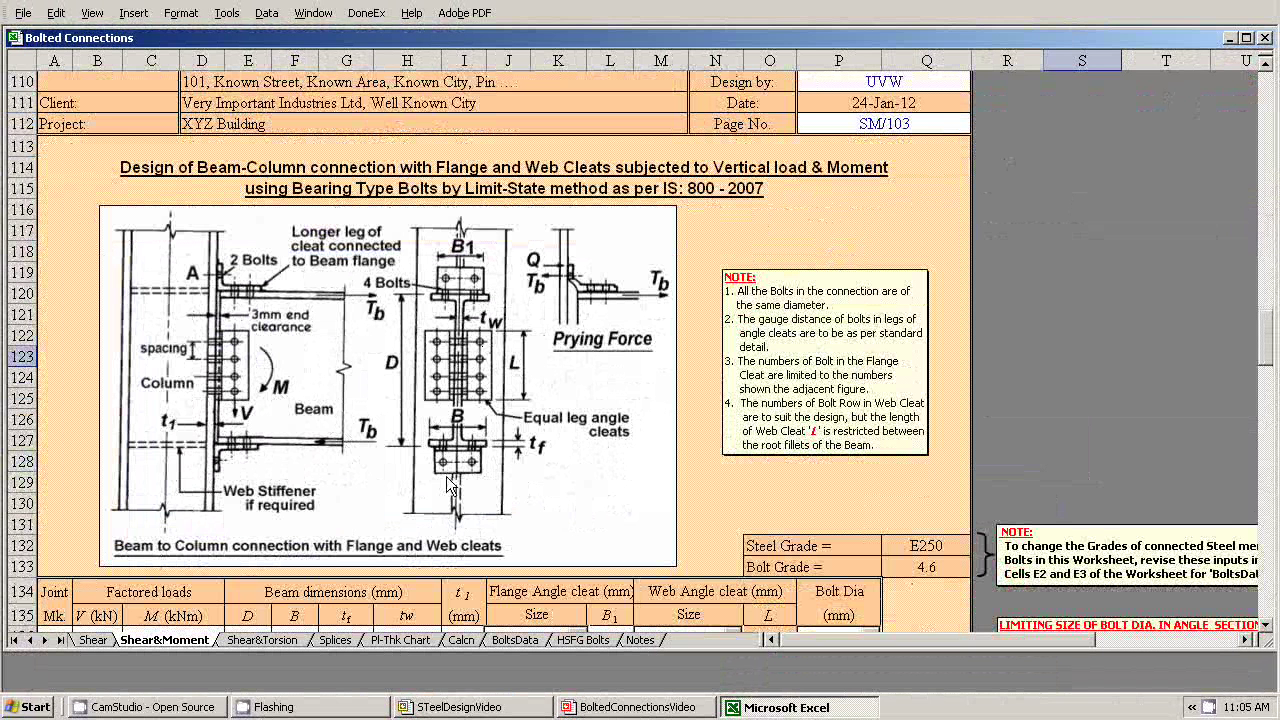
pyautogui.press('pagedown')
pyautogui.press('pagedown')
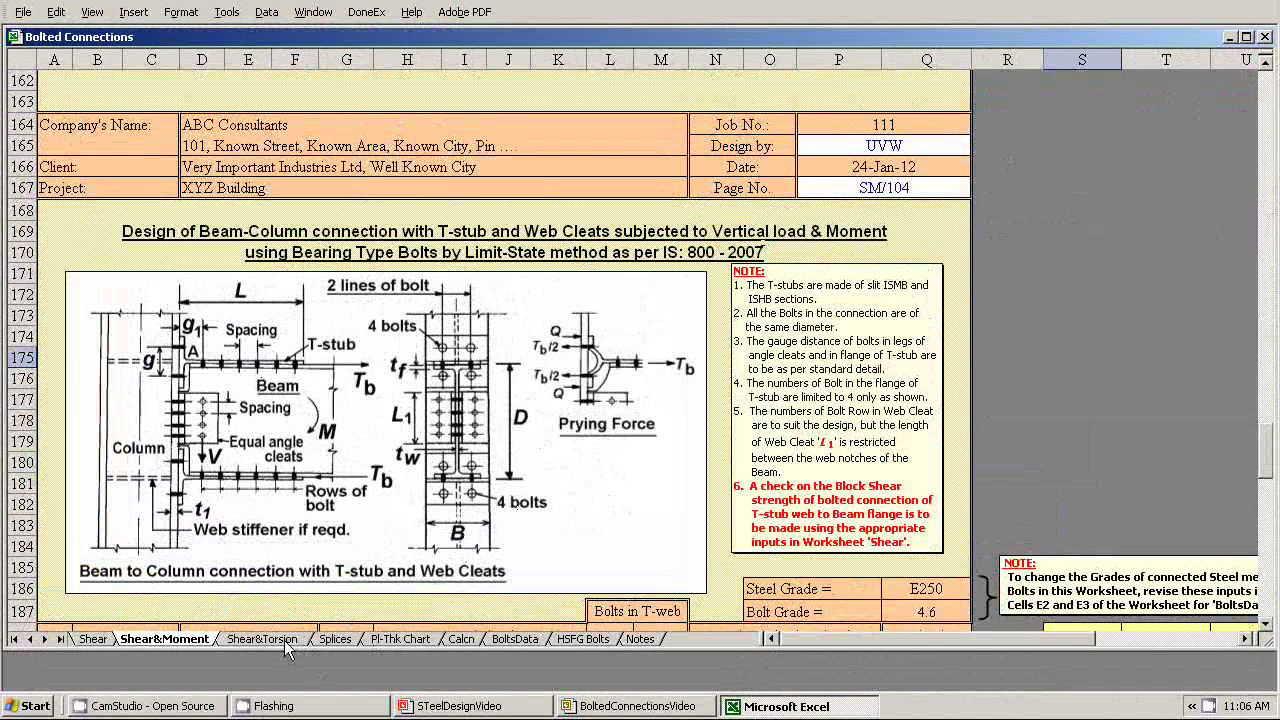
# Step: Switch to the Shear&Torsion sheet's in-plane shear and moment joint design, page TM/101
pyautogui.click(286, 642)
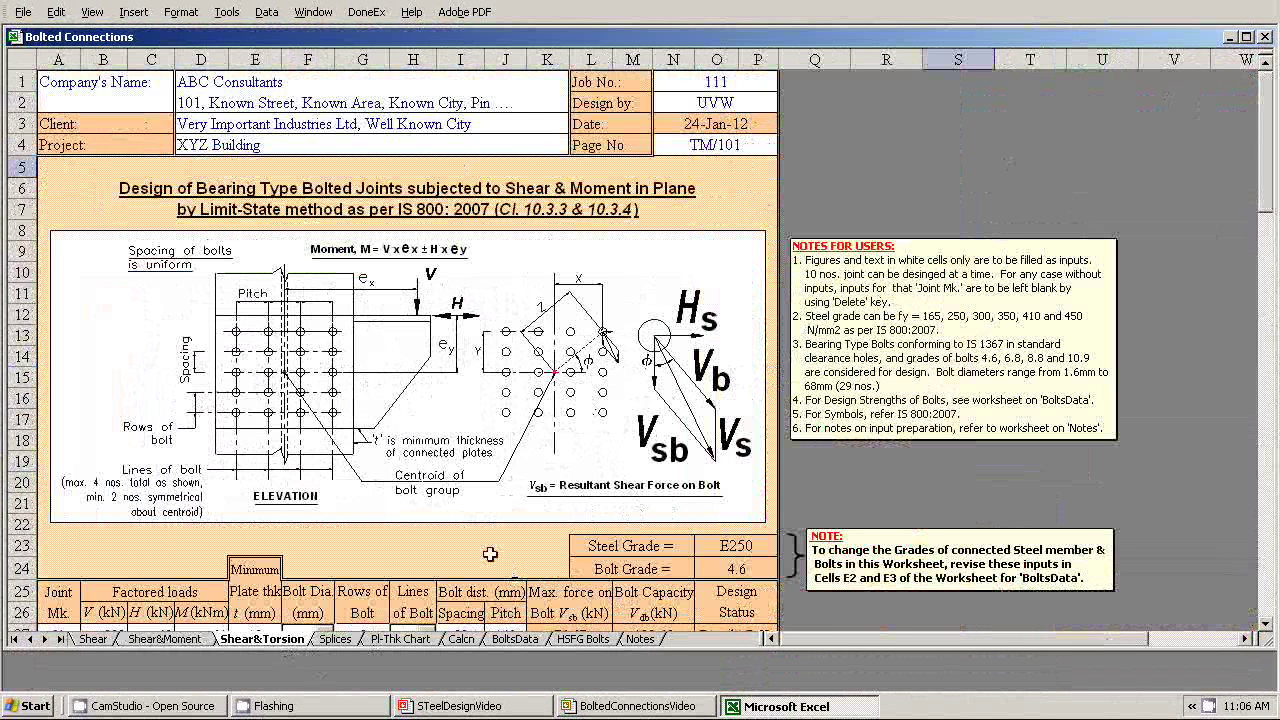
# Step: Open the Splices sheet and scroll down to the HSFG-bolted column splices
pyautogui.click(337, 639)
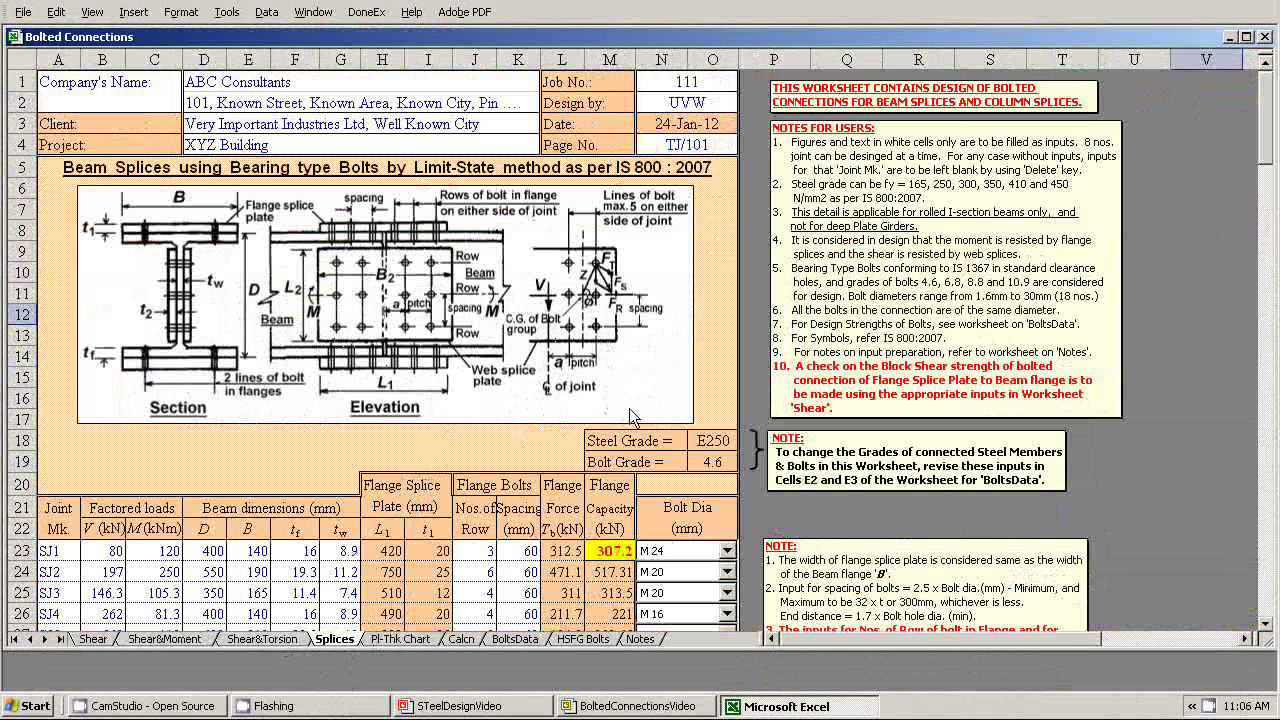
pyautogui.scroll(-13, 629, 408)
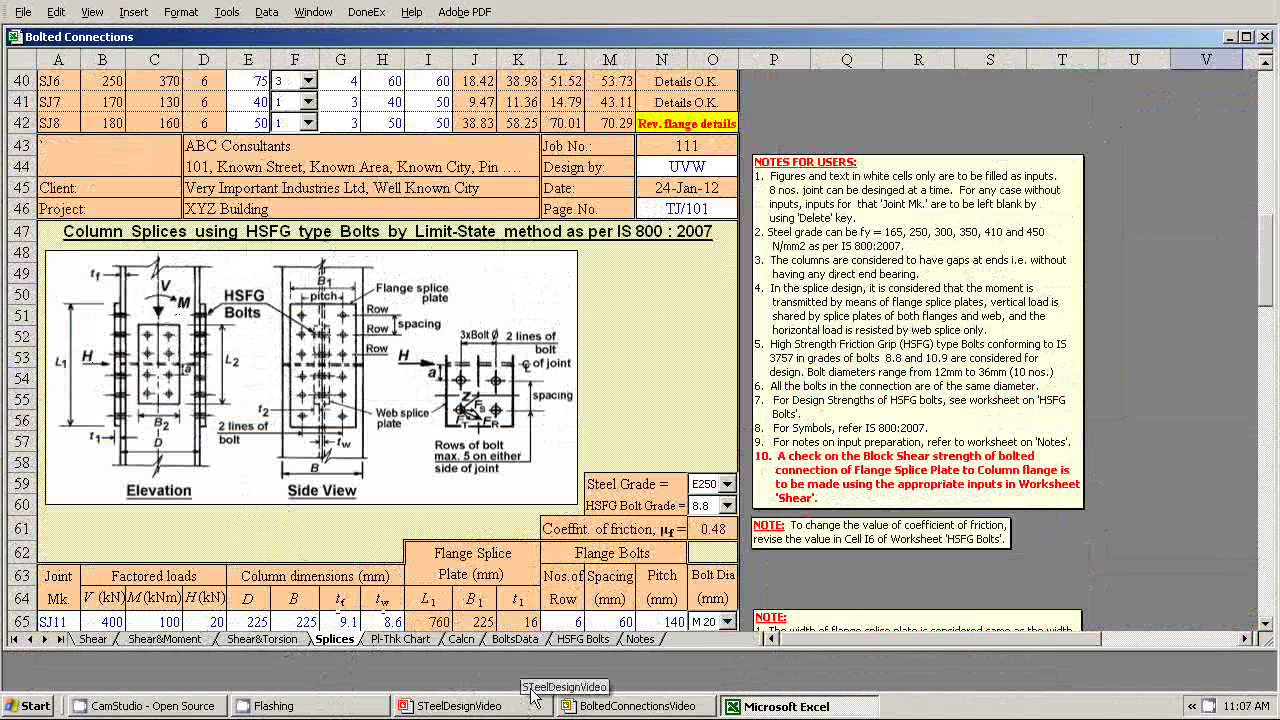
# Step: Show the Pl-Thk Chart sheet and scroll to the bolt load versus plate thickness axis
pyautogui.click(409, 641)
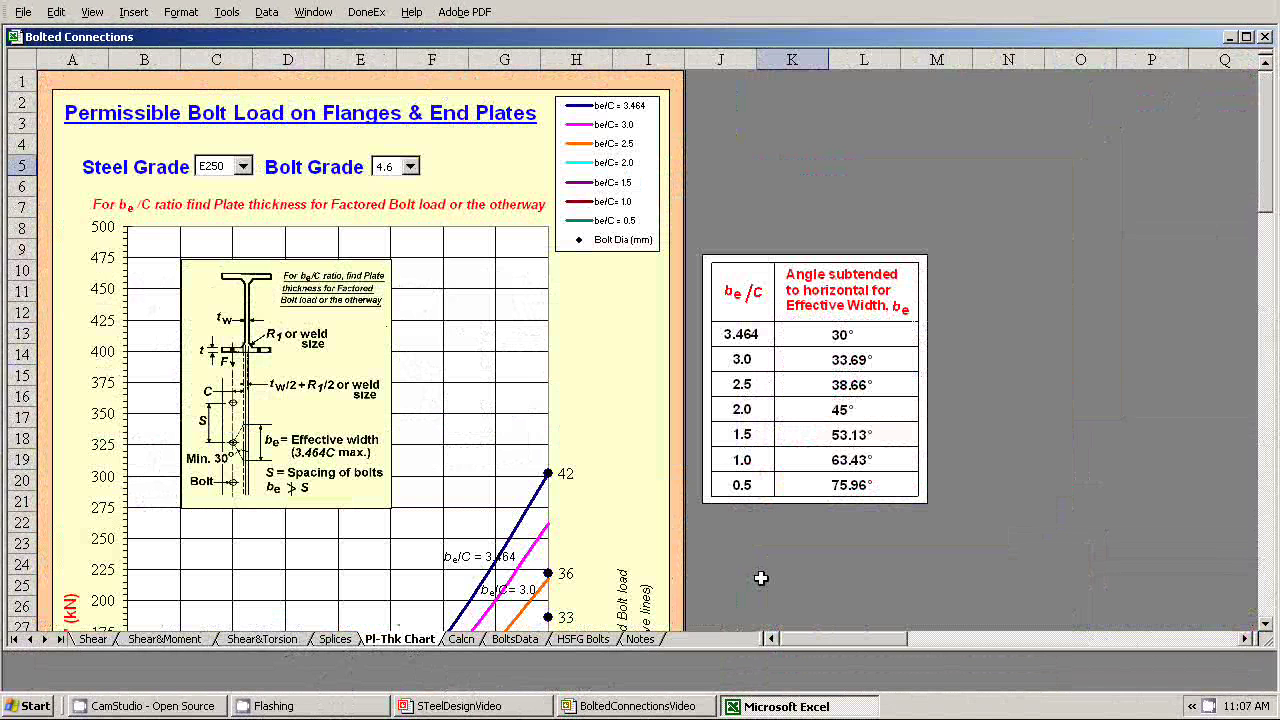
pyautogui.scroll(-9, 761, 578)
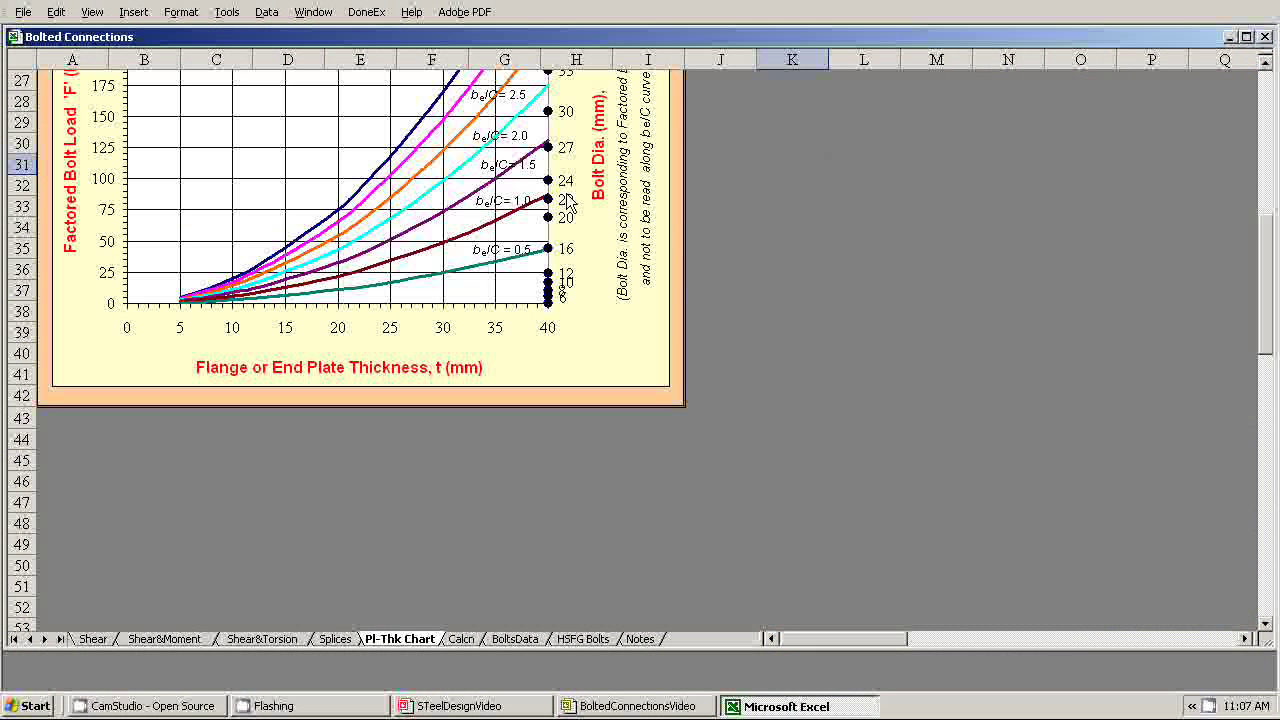